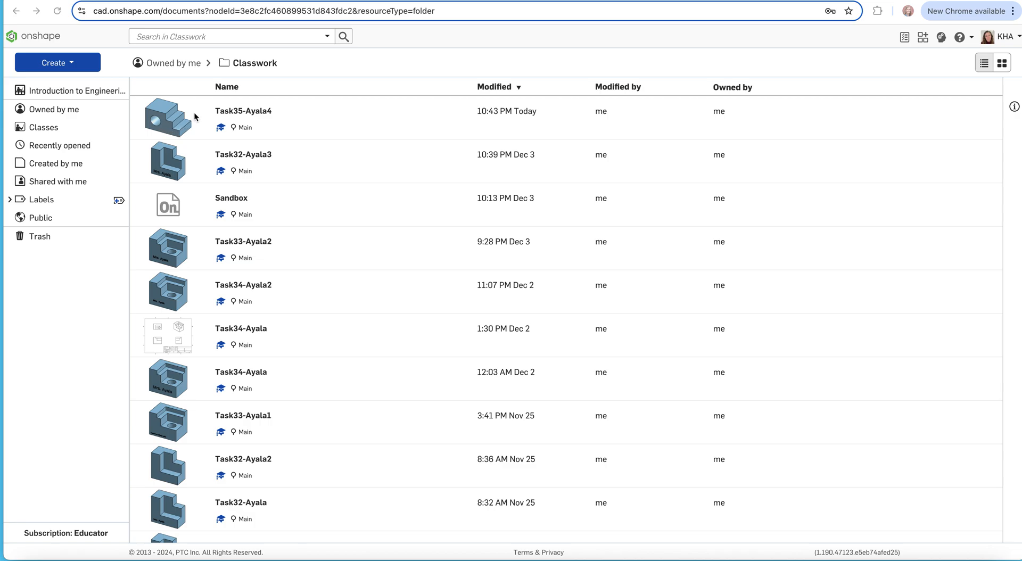
Open the most recent Task35 document and copy its workspace as Task36 into the Classwork folder under Owned by me.
click(236, 111)
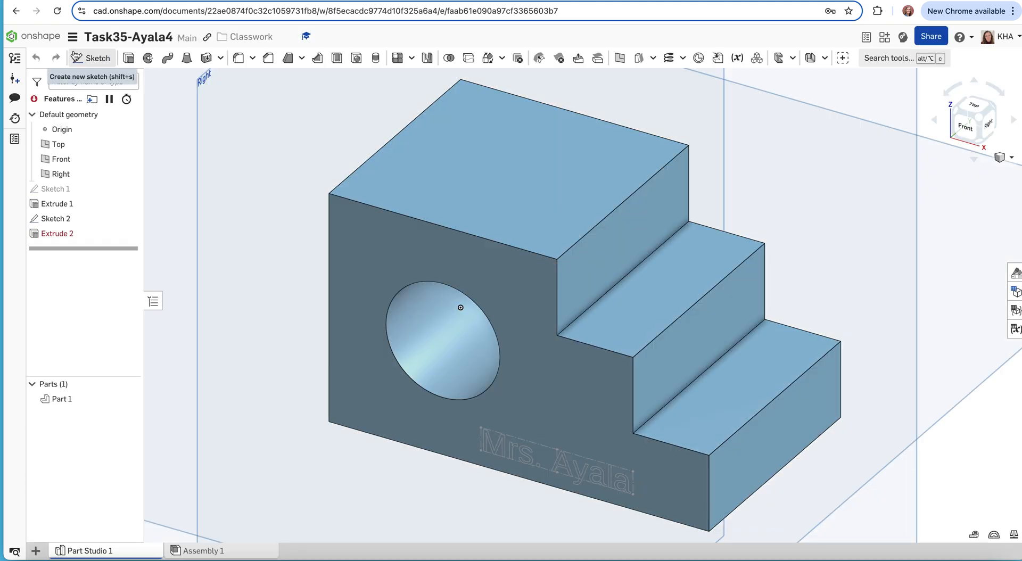
click(72, 36)
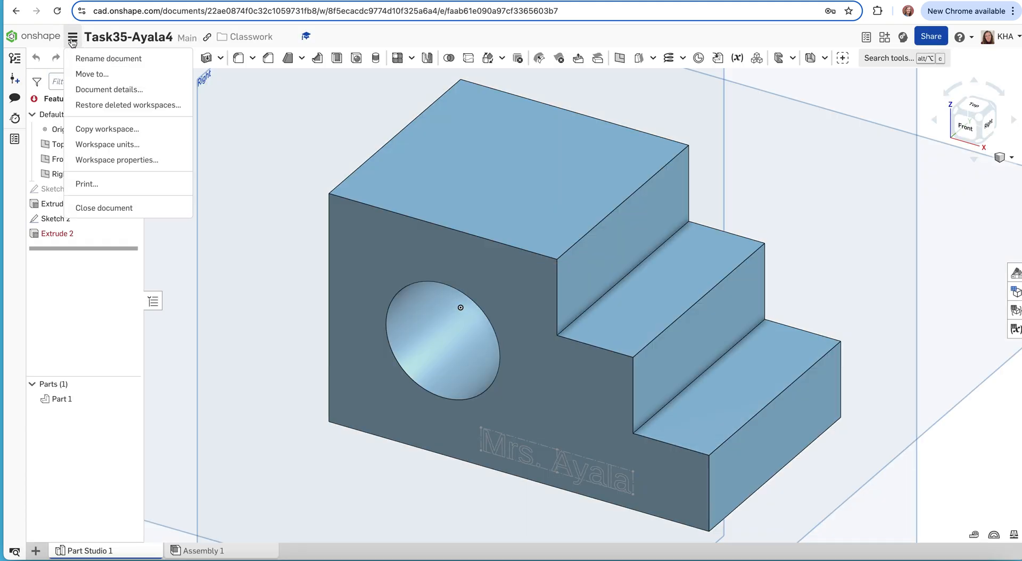
click(107, 129)
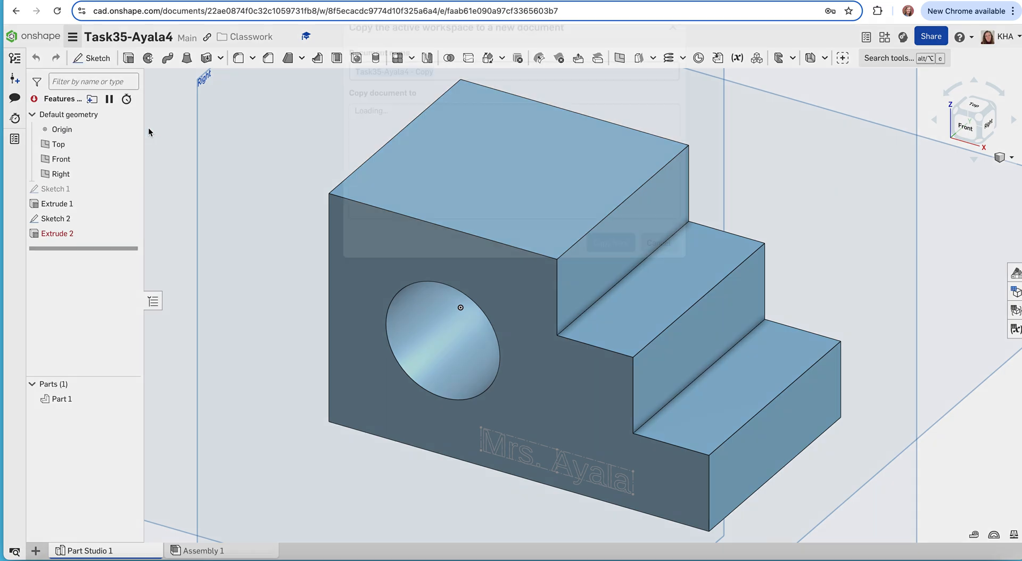
text(T)
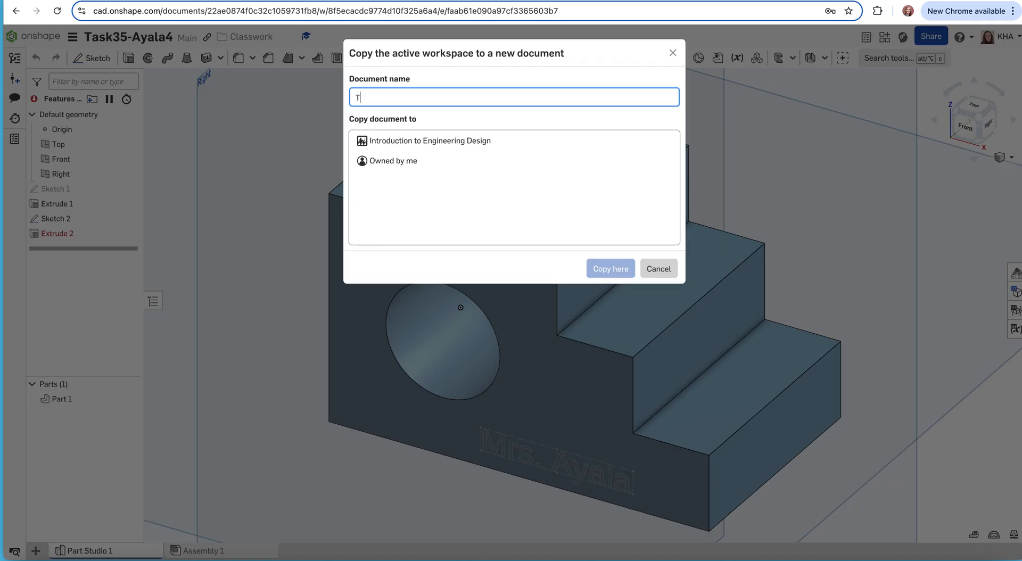
text(ask36)
click(383, 161)
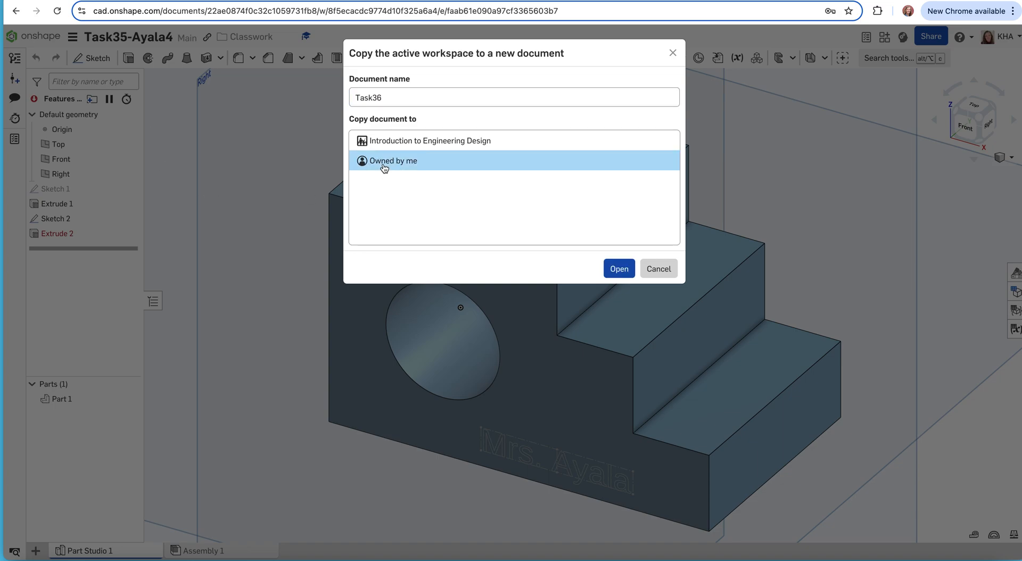
double_click(383, 162)
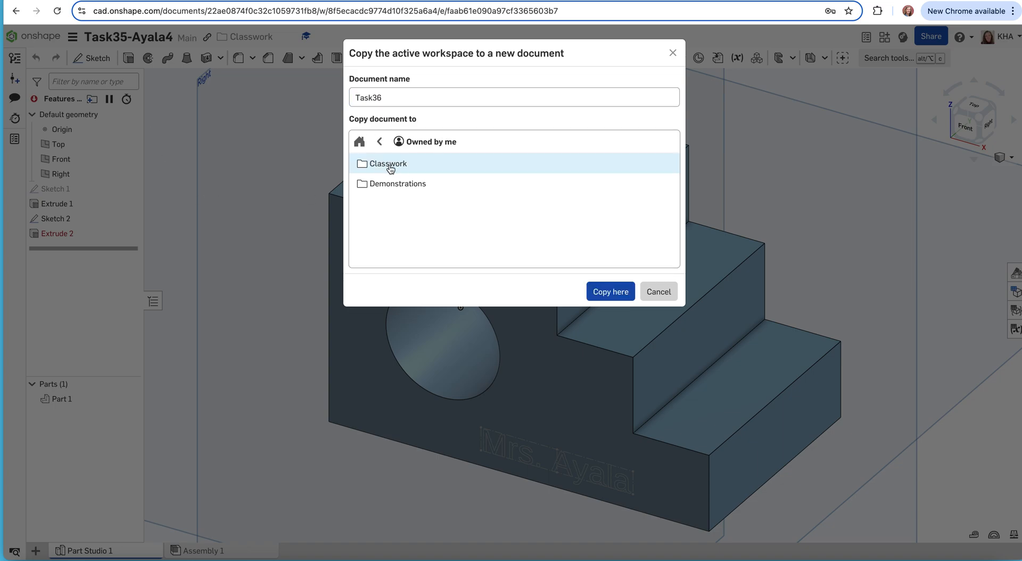
click(384, 168)
double_click(486, 163)
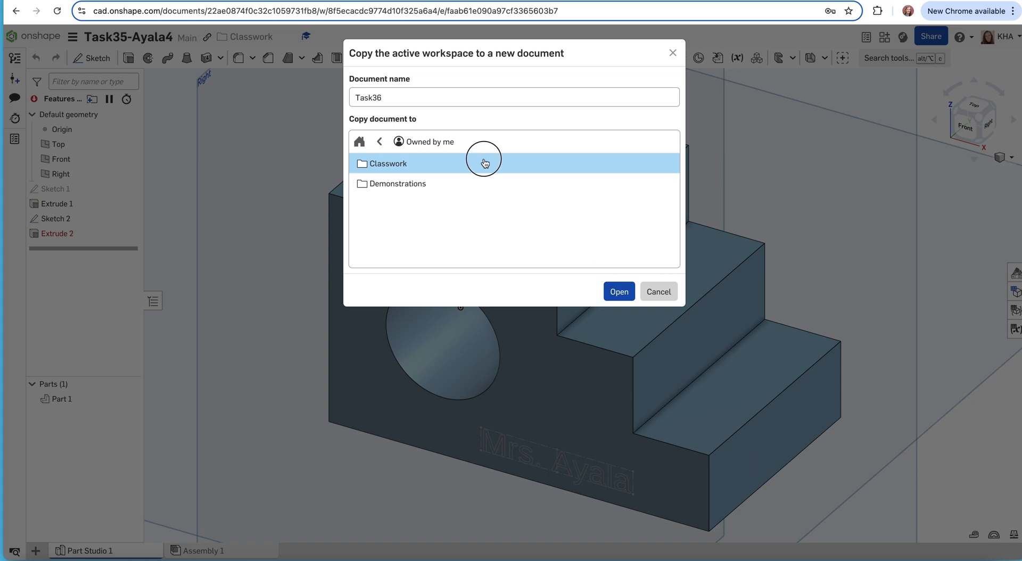
click(605, 292)
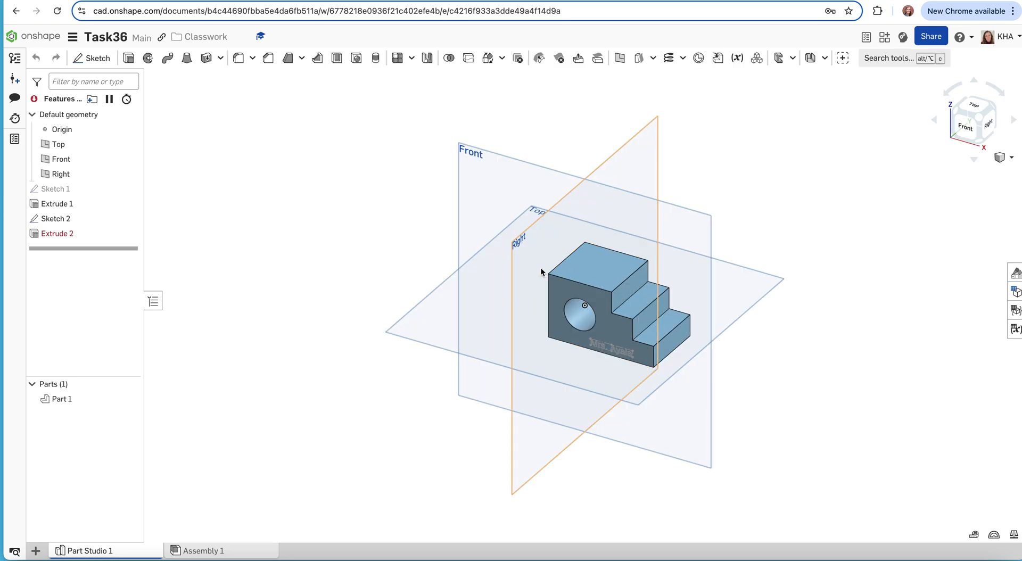
Create a drawing of Part 1 from the ANSI_A_INCH.dwt template with the Four views option.
click(66, 400)
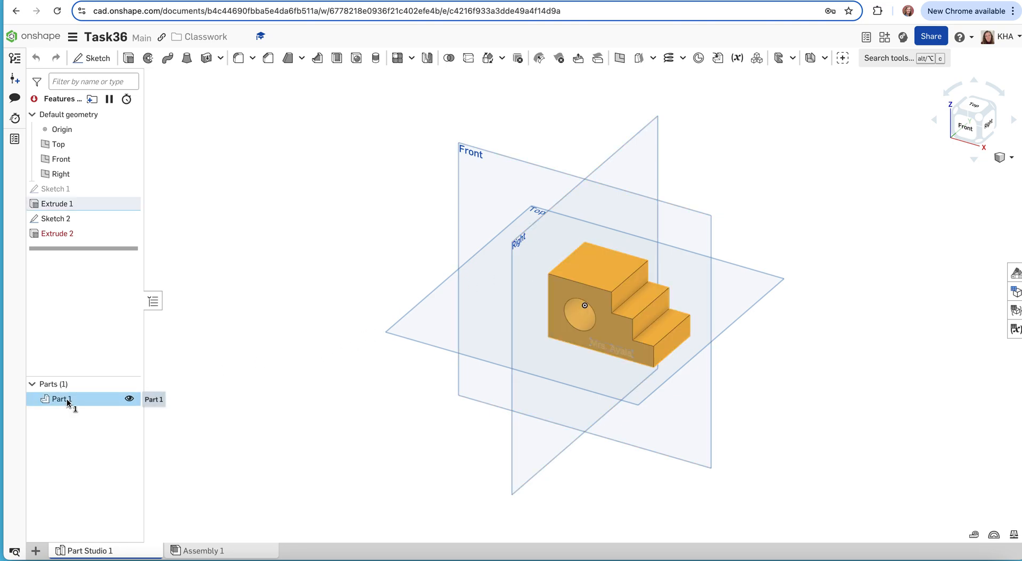
right_click(67, 403)
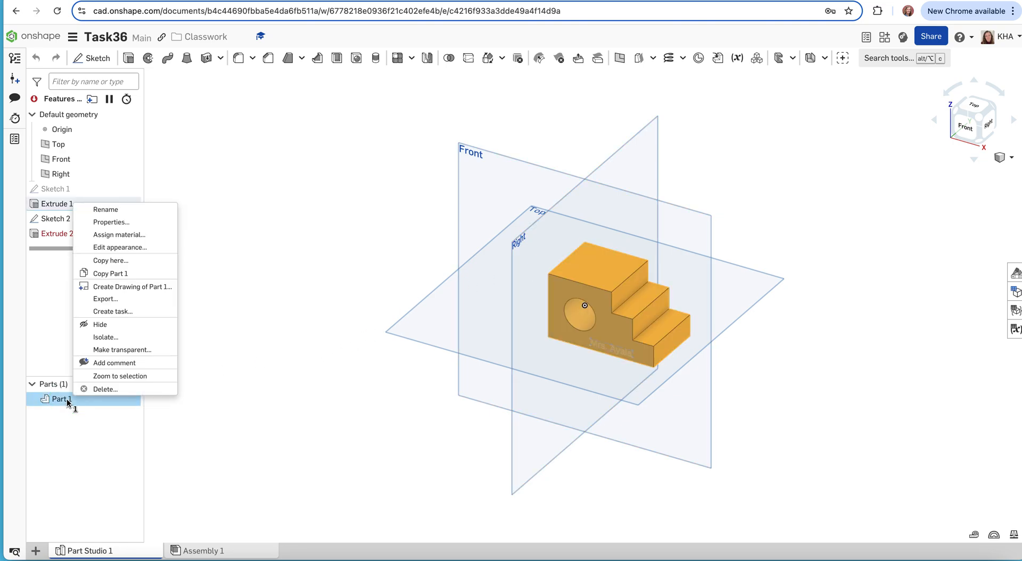
click(152, 289)
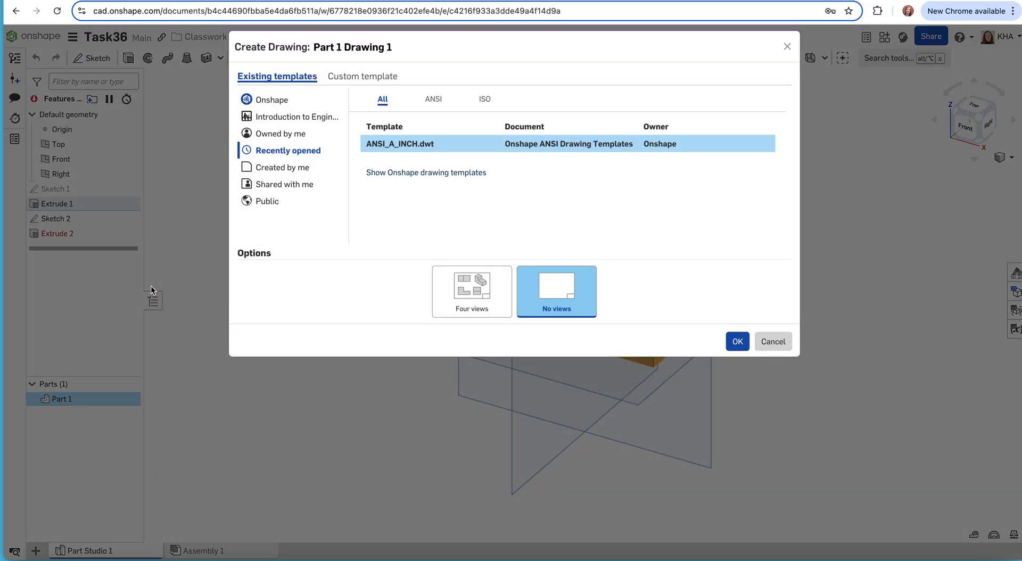
click(477, 293)
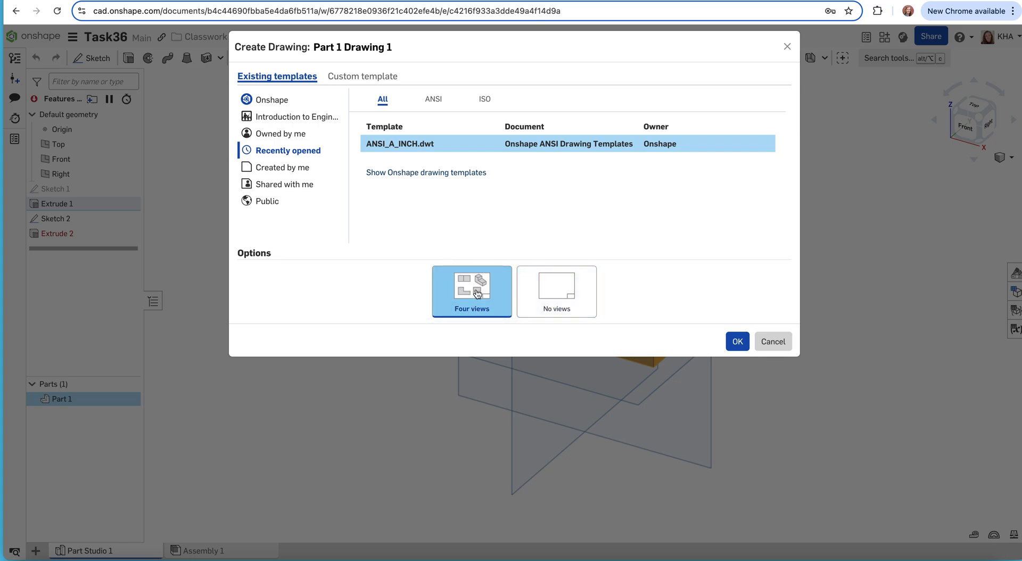
click(737, 344)
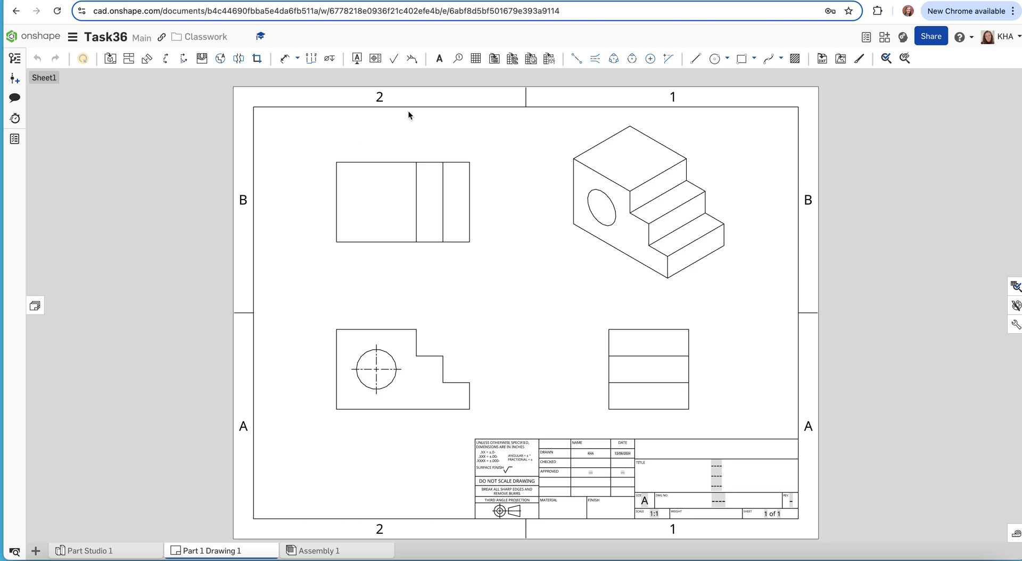
Dimension the heights of the three vertical step edges in the front view, placing each dimension outside the stepped side.
click(286, 59)
click(469, 382)
click(470, 399)
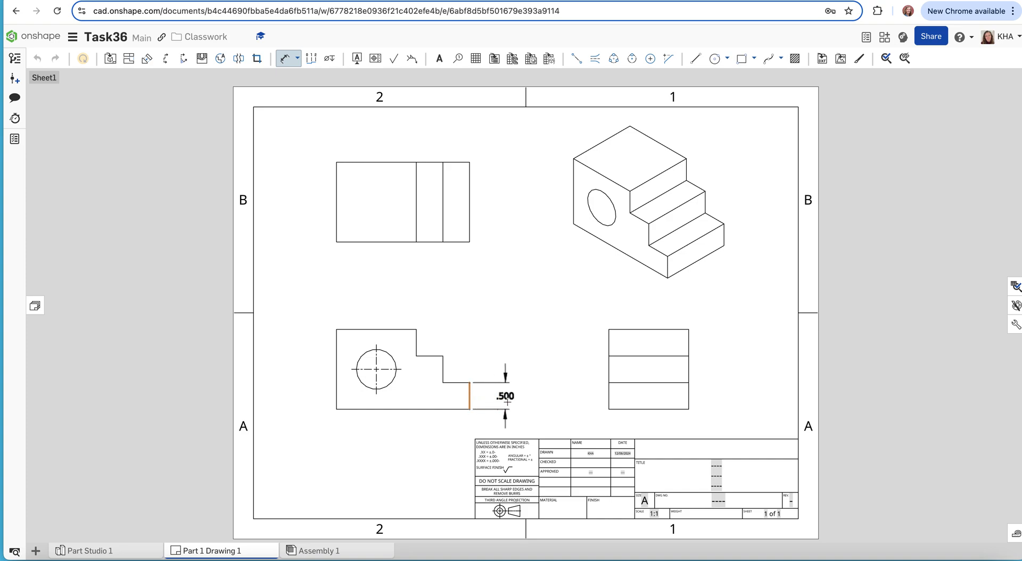
click(509, 400)
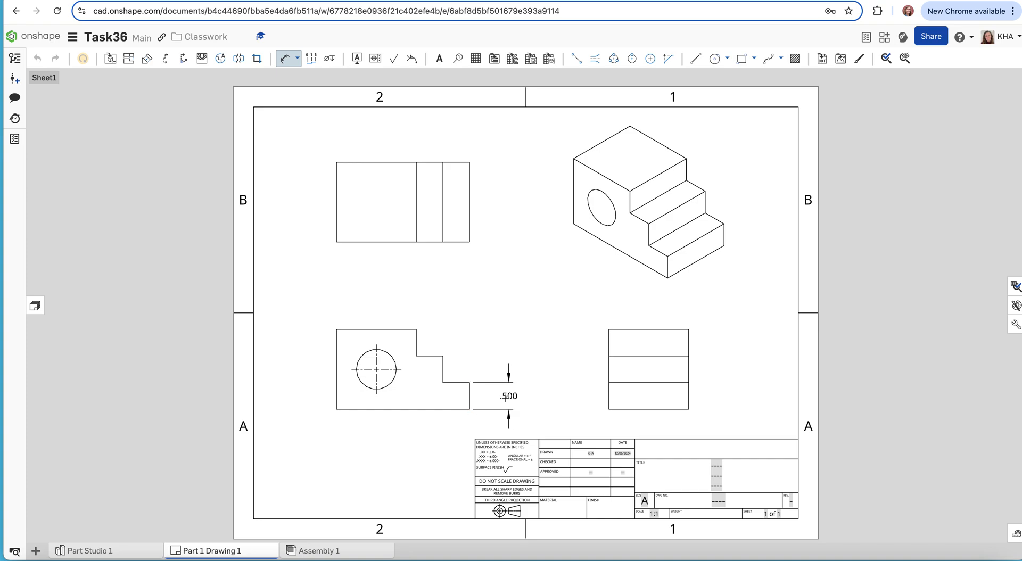
click(442, 371)
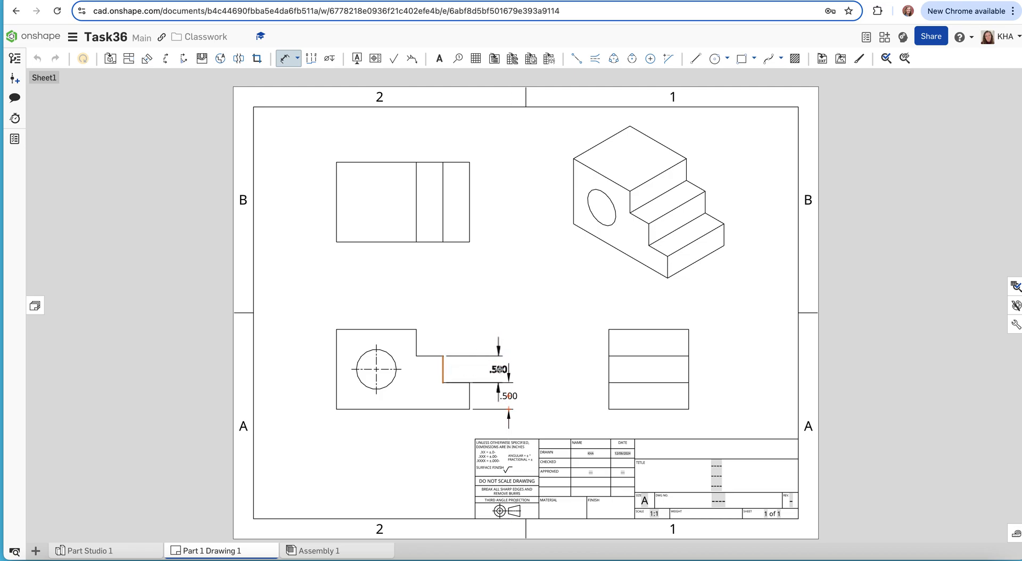
click(497, 369)
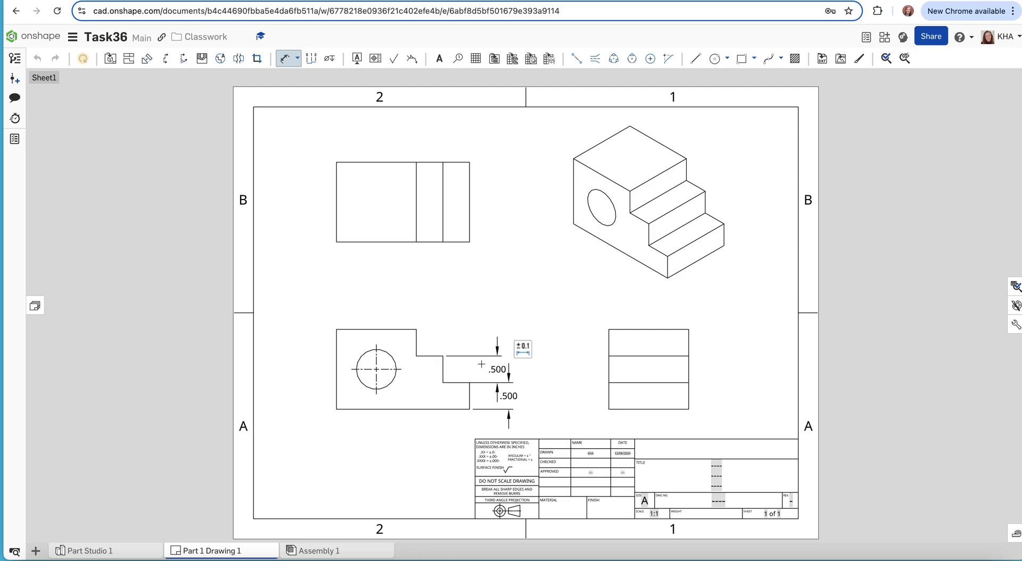
click(415, 339)
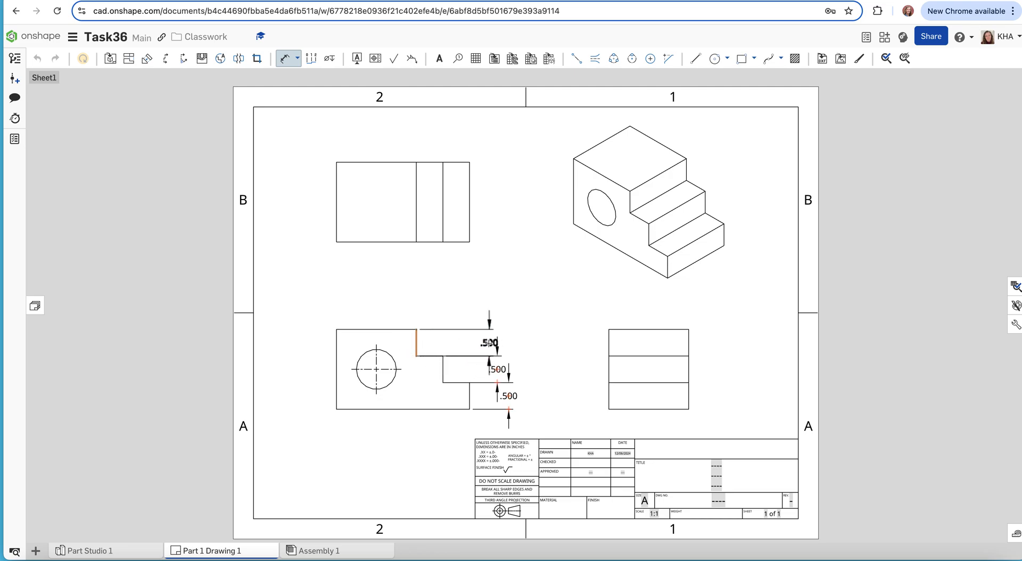
click(488, 343)
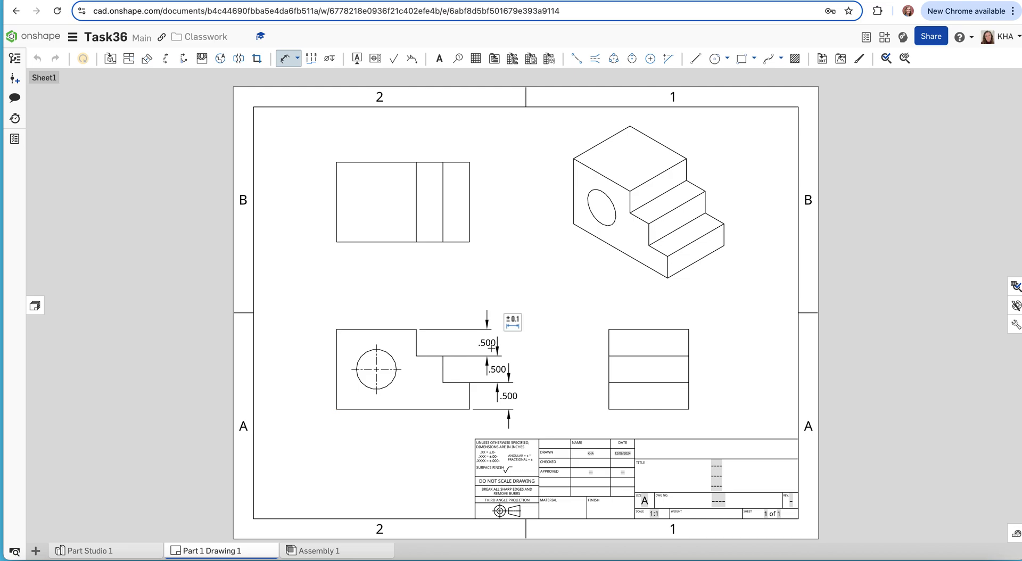
Dimension the uppermost horizontal edge above the front view and the part's overall length below it.
click(391, 330)
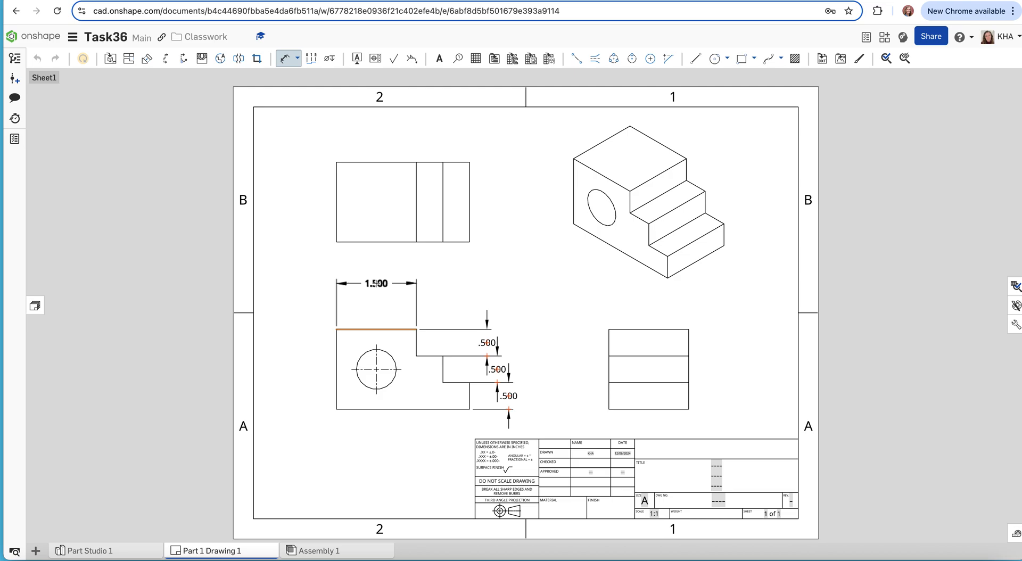
click(376, 284)
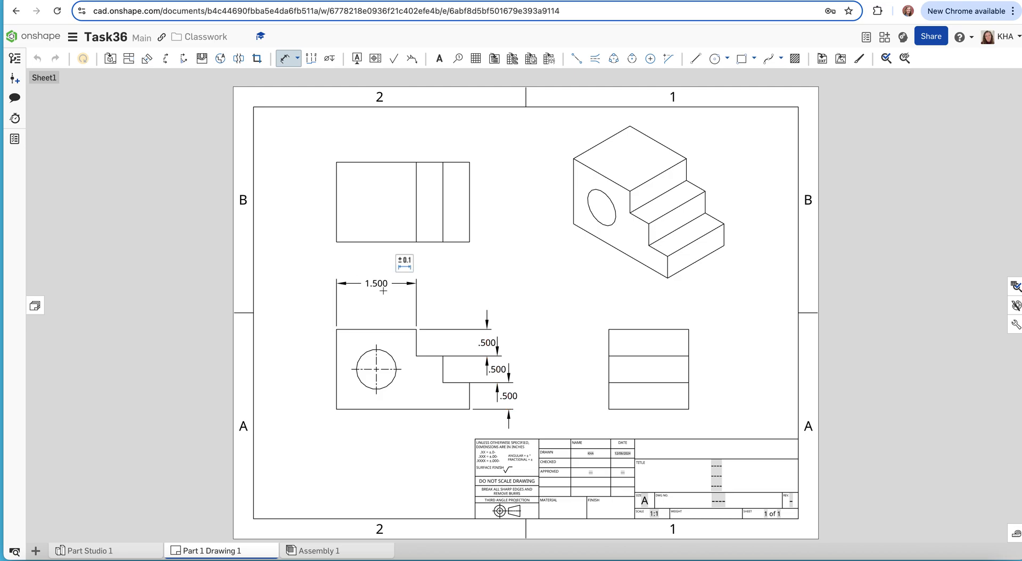
click(426, 409)
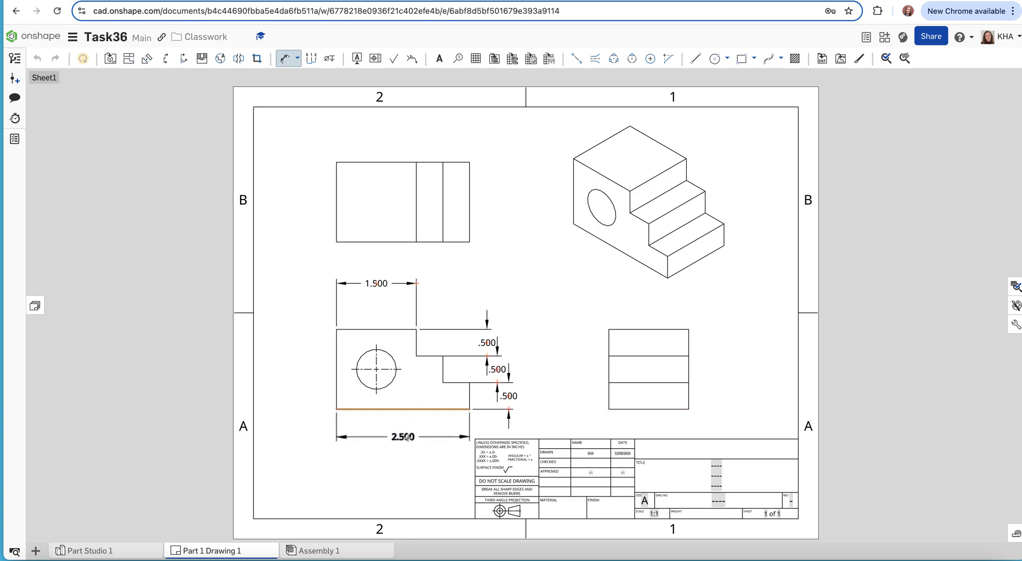
click(408, 437)
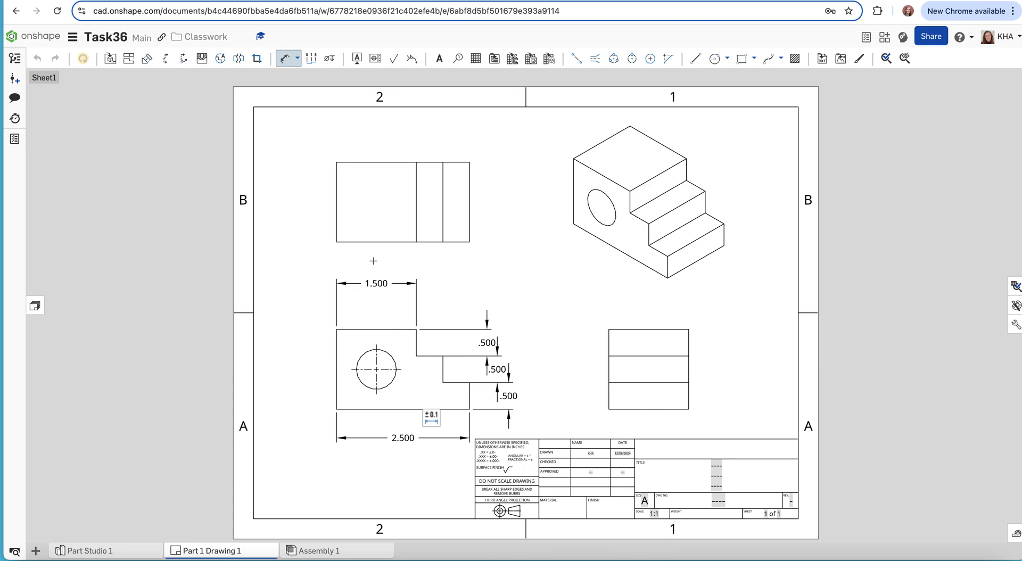
Dimension the hole's diameter and its centre's distances from the base and left edge in the front view, plus the part's depth in the top view.
click(363, 356)
click(321, 329)
click(377, 408)
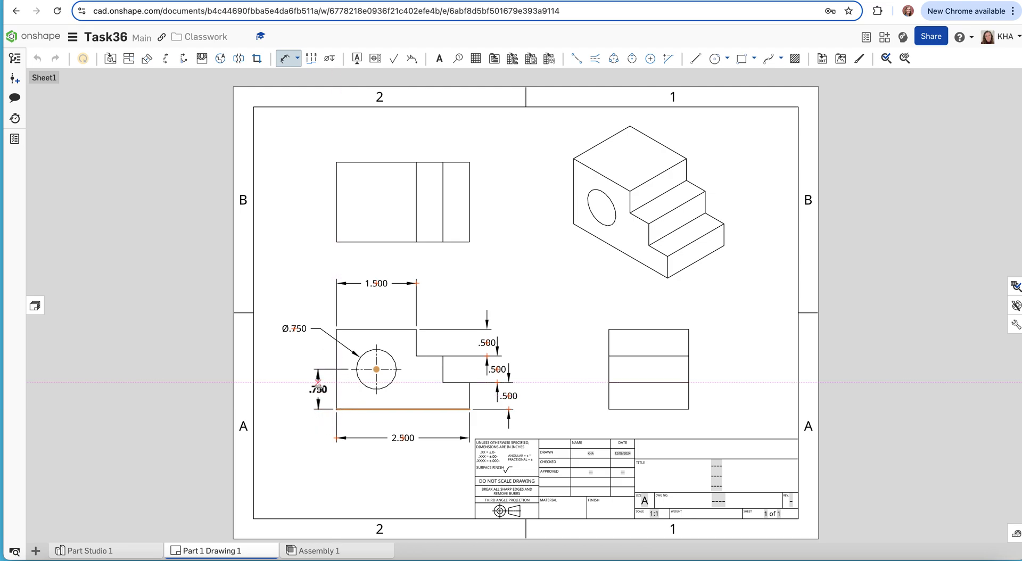
click(319, 385)
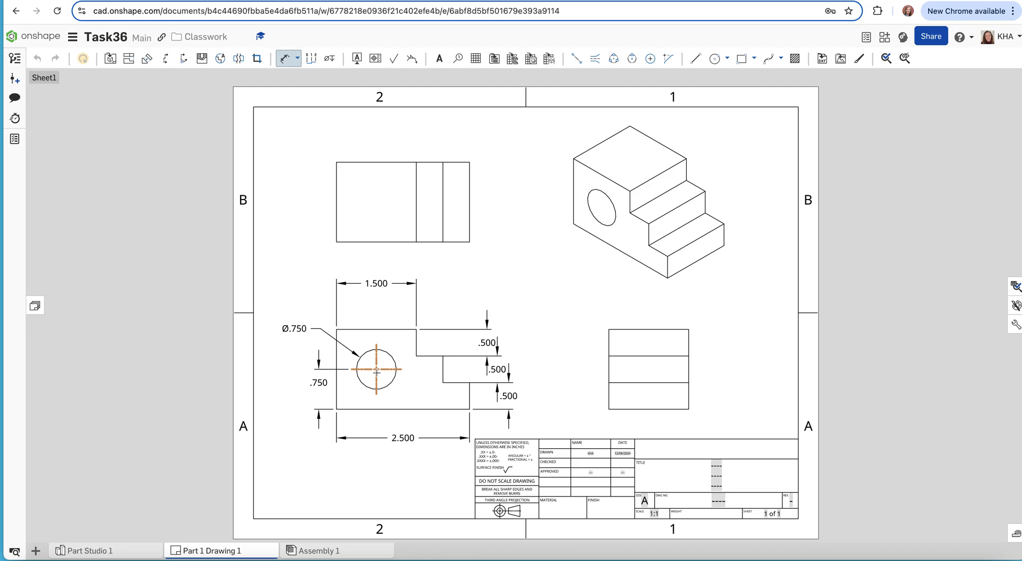
click(376, 369)
click(337, 366)
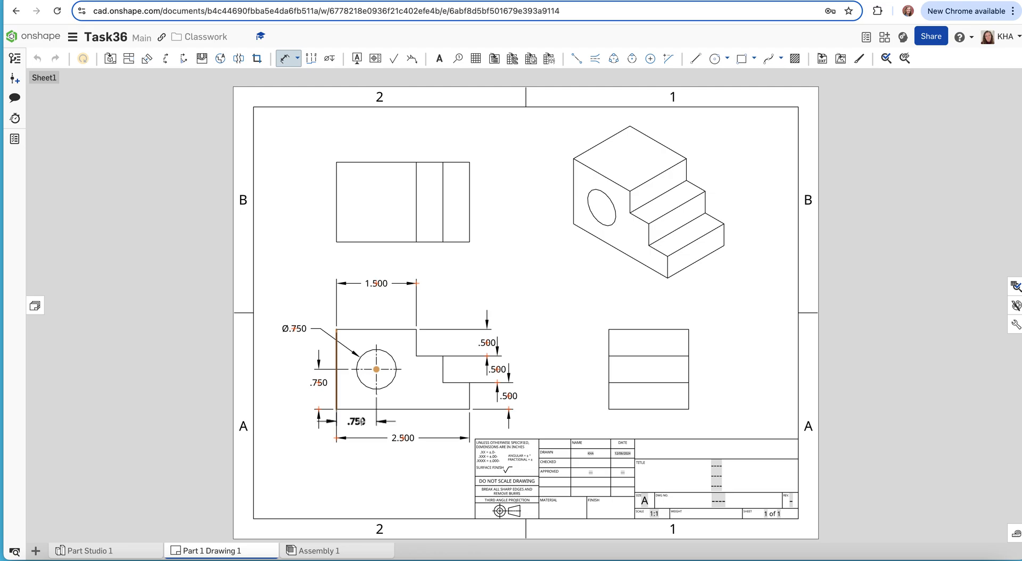
click(357, 421)
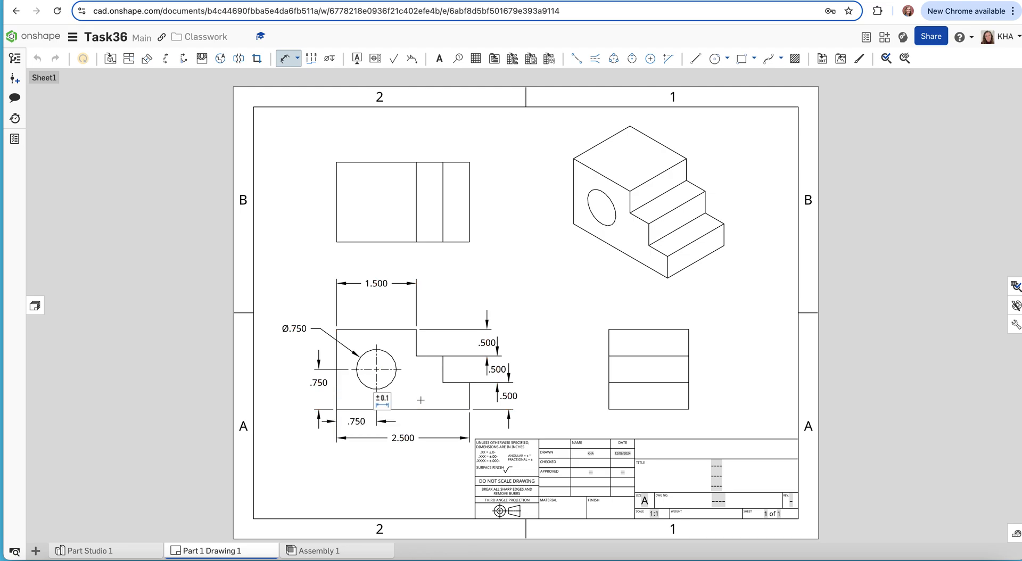
click(469, 203)
click(502, 202)
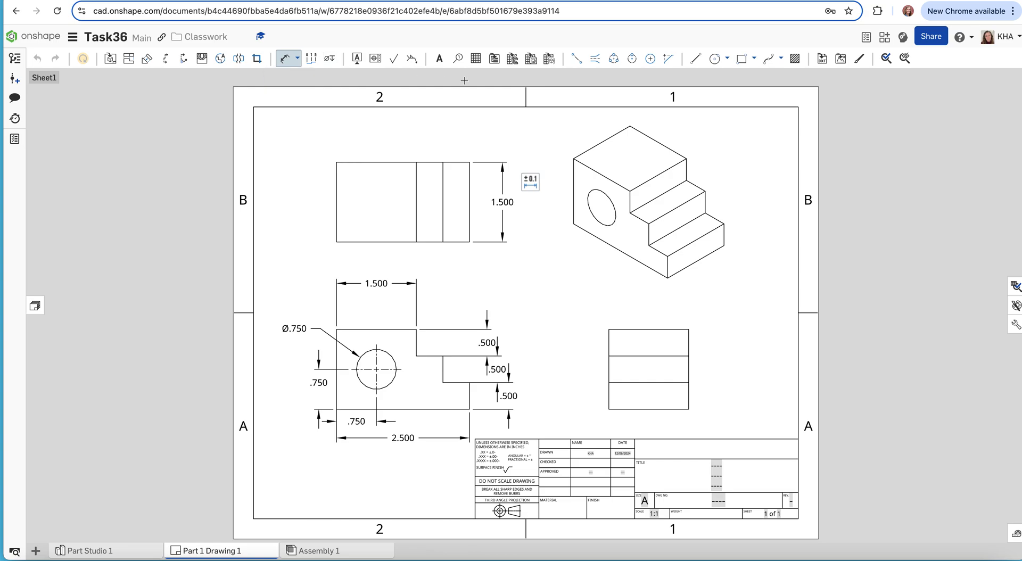
Add a line-to-line centerline between the two inner horizontal edges of the right side view.
click(596, 61)
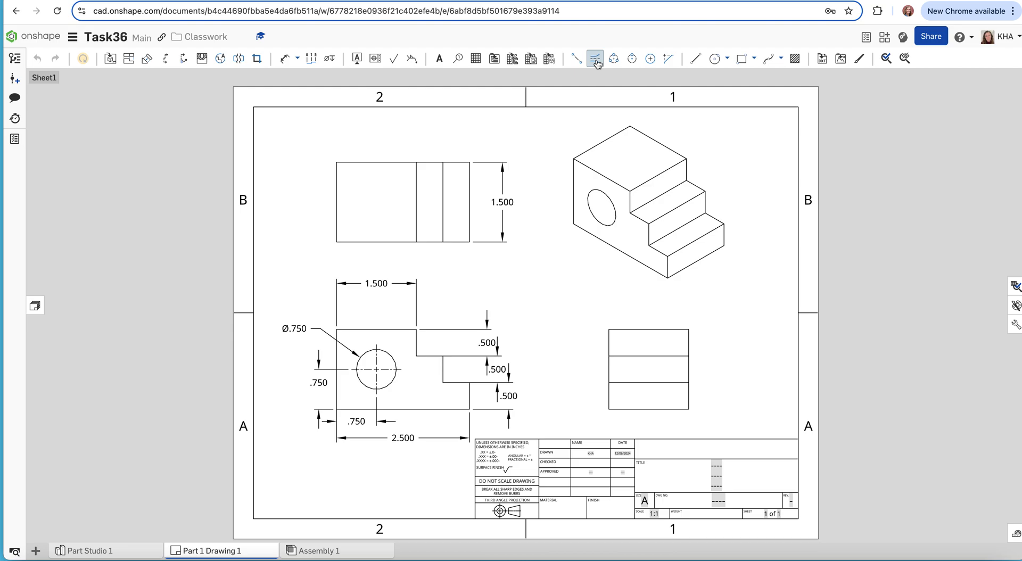
click(641, 356)
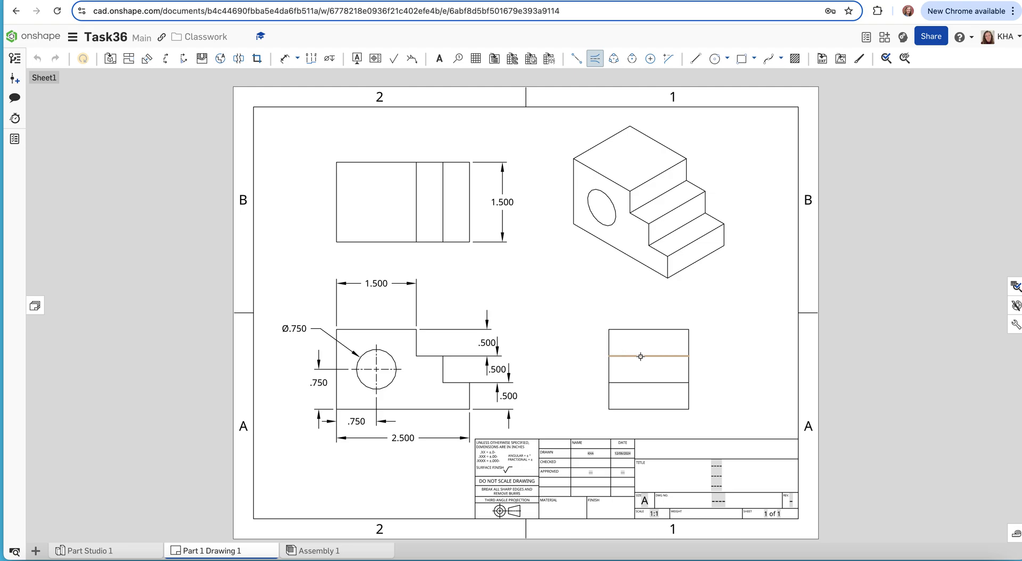
click(642, 383)
click(595, 65)
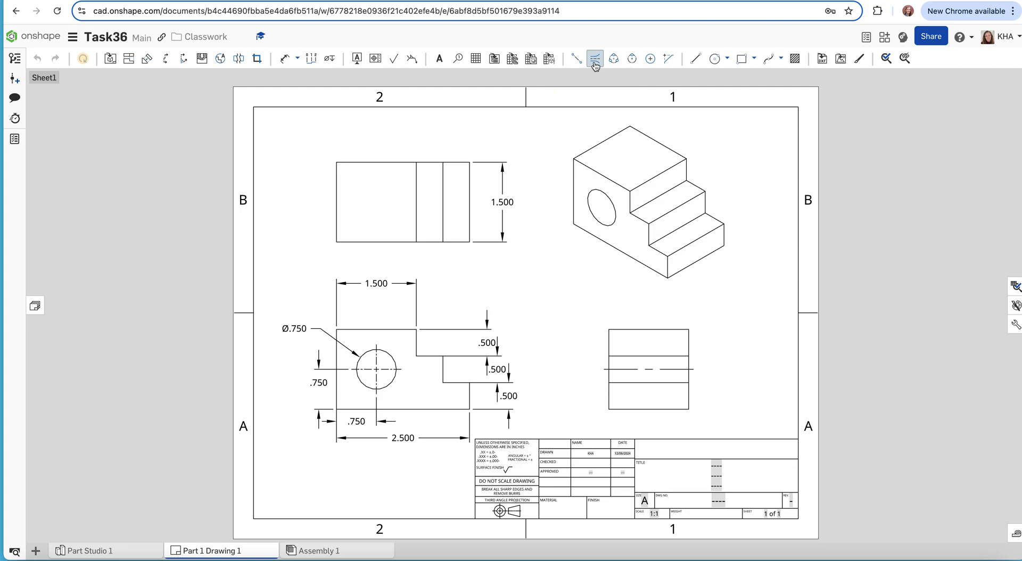
Display the isometric view of the stepped block as a shaded view.
right_click(622, 241)
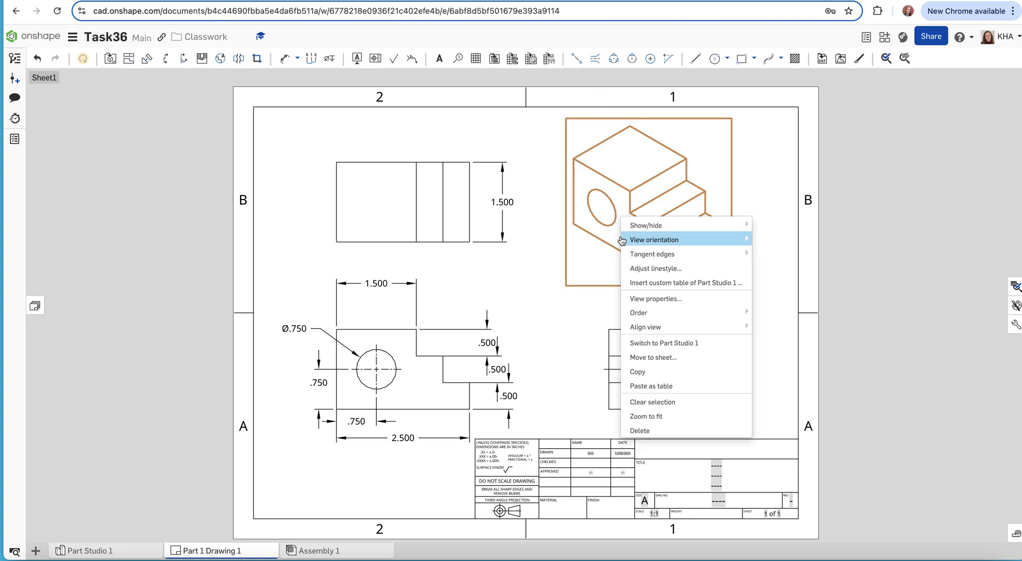
mouse_move(628, 241)
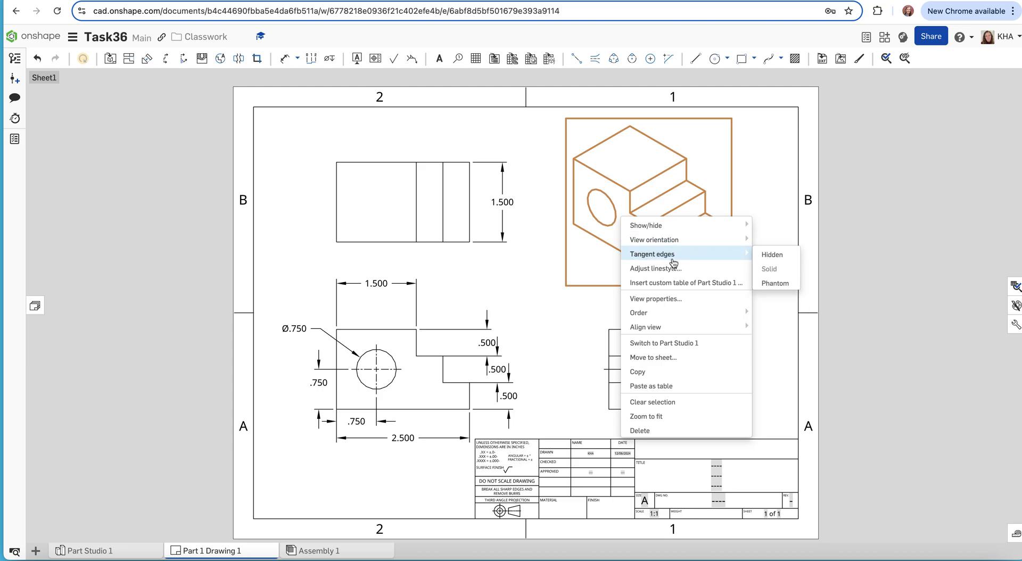
mouse_move(685, 240)
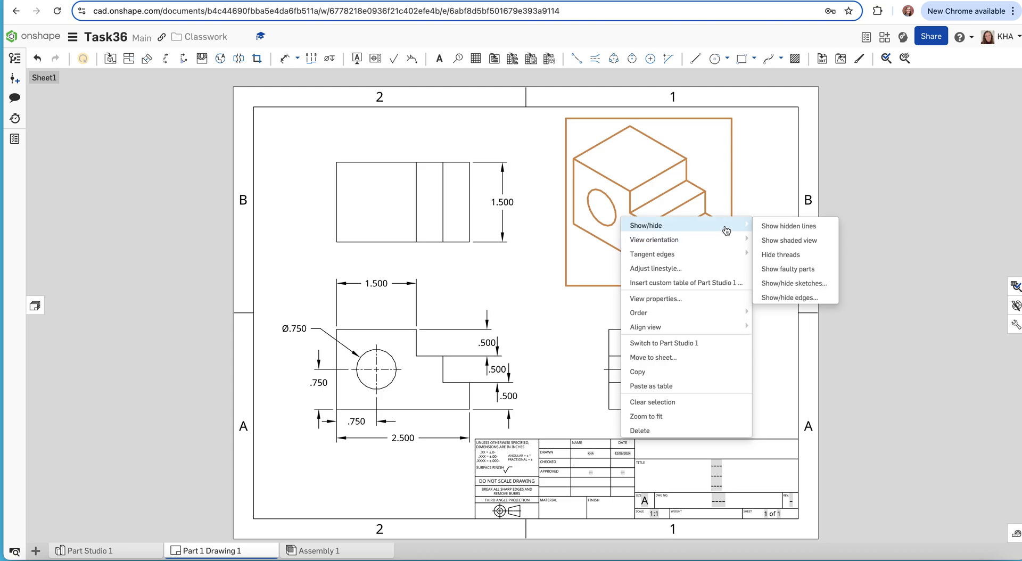
click(763, 241)
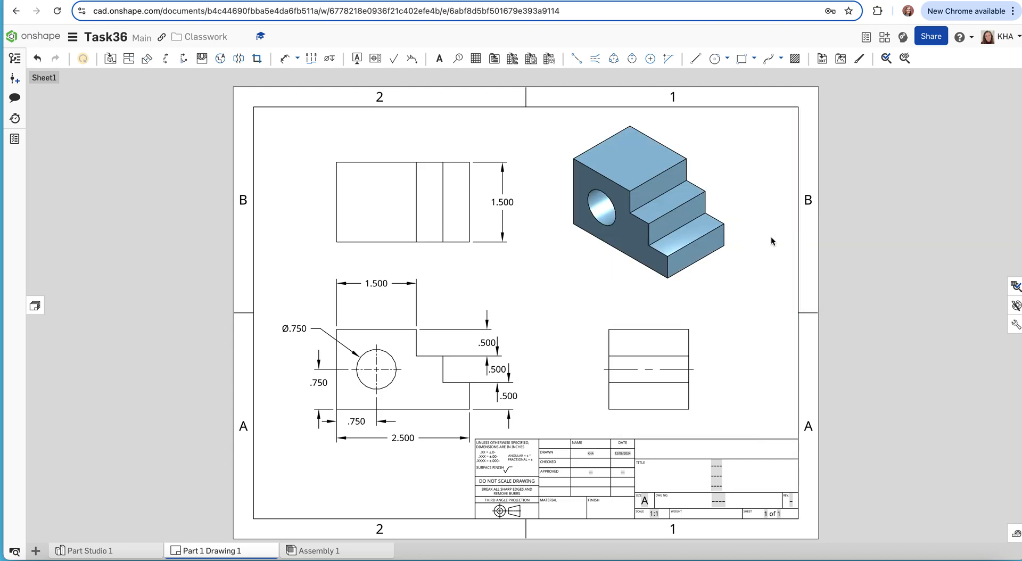
Show the hidden lines in the right side view and in the top view.
click(659, 342)
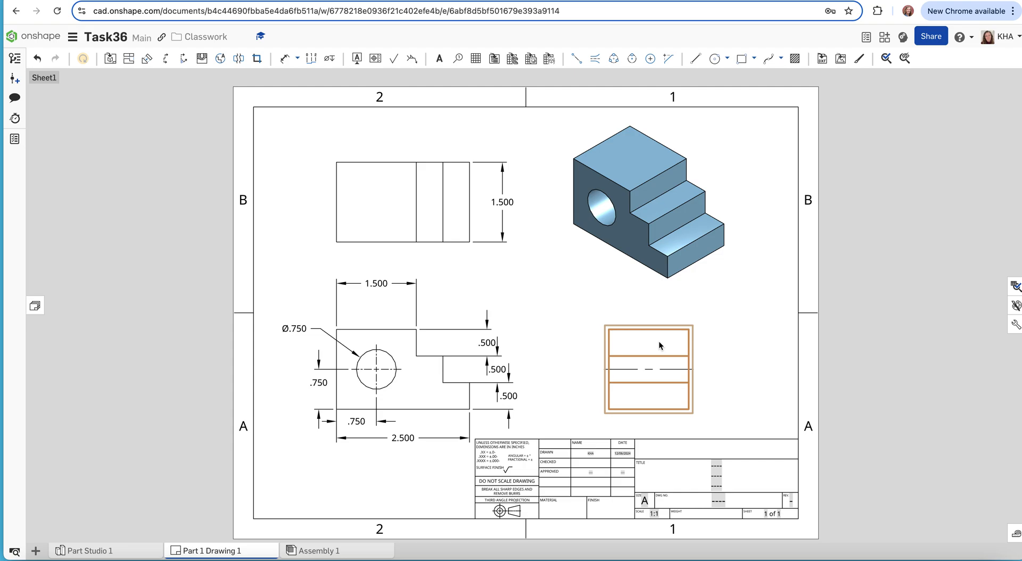
right_click(659, 345)
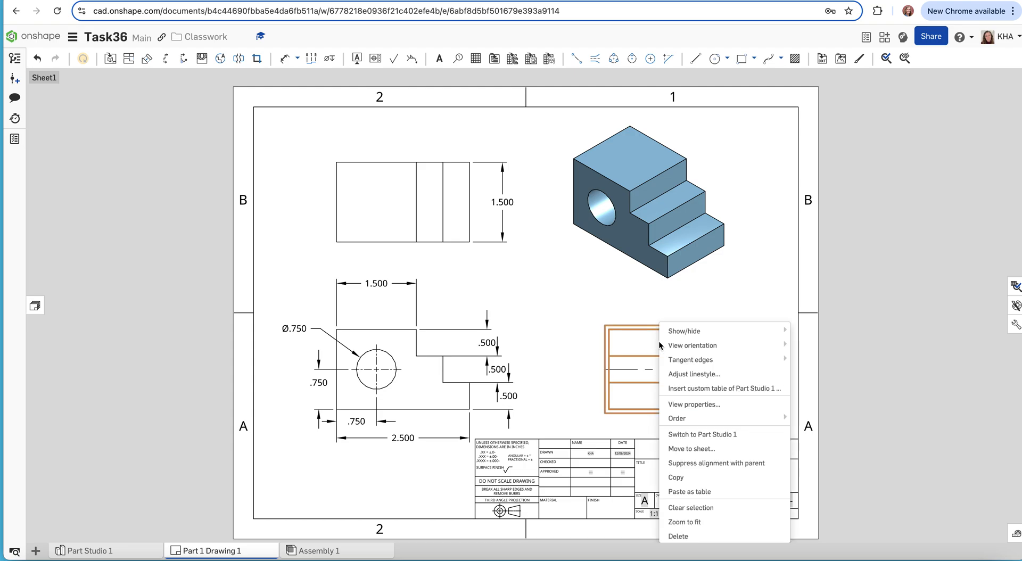
click(672, 330)
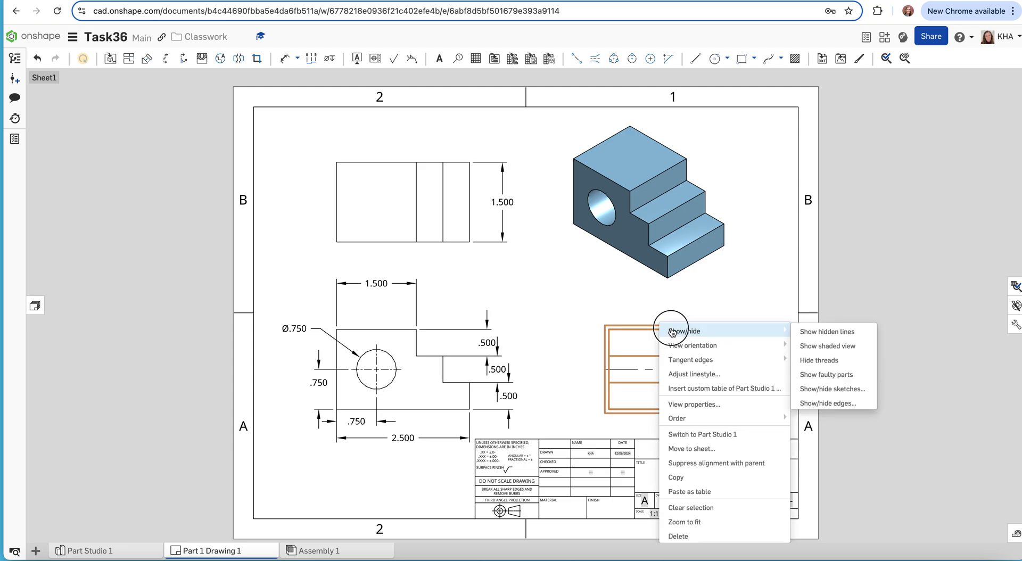
click(802, 332)
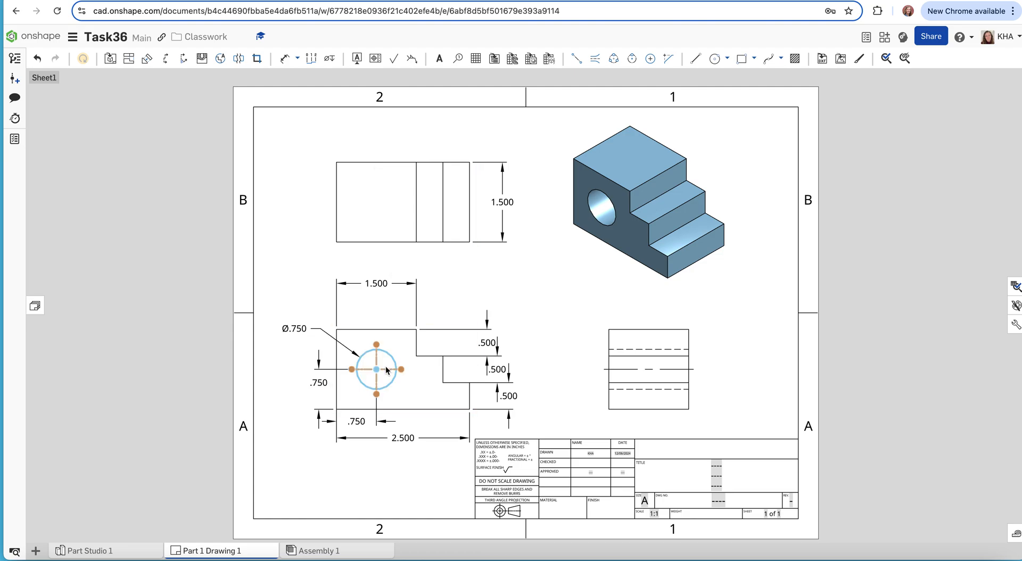
right_click(377, 212)
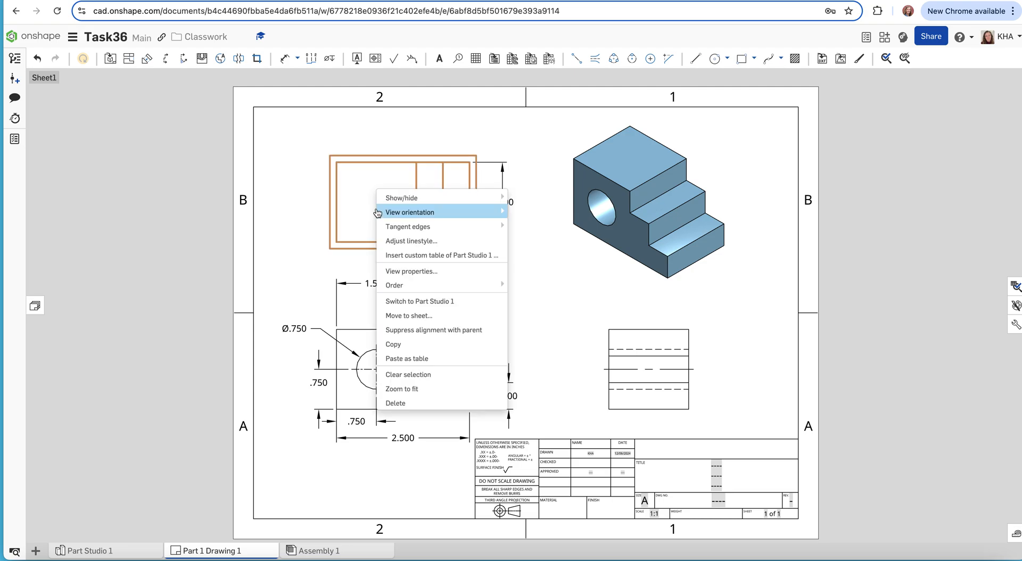
mouse_move(386, 199)
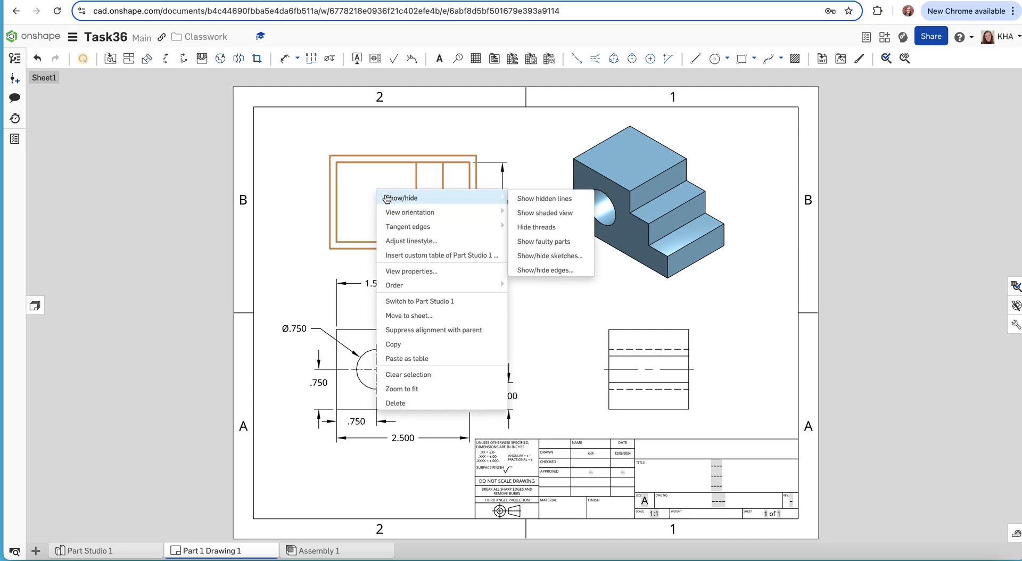
click(541, 204)
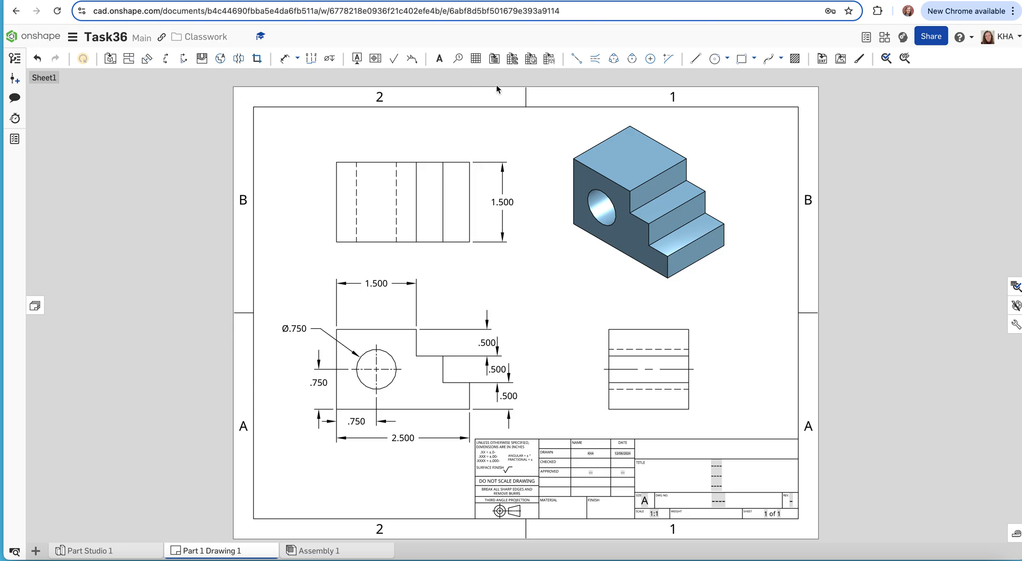
Add a line-to-line centerline between the hole's two hidden lines in the top view.
click(596, 59)
click(356, 194)
click(595, 58)
Replace the placeholder dashes in the title block's first title line with "Task 36".
click(729, 467)
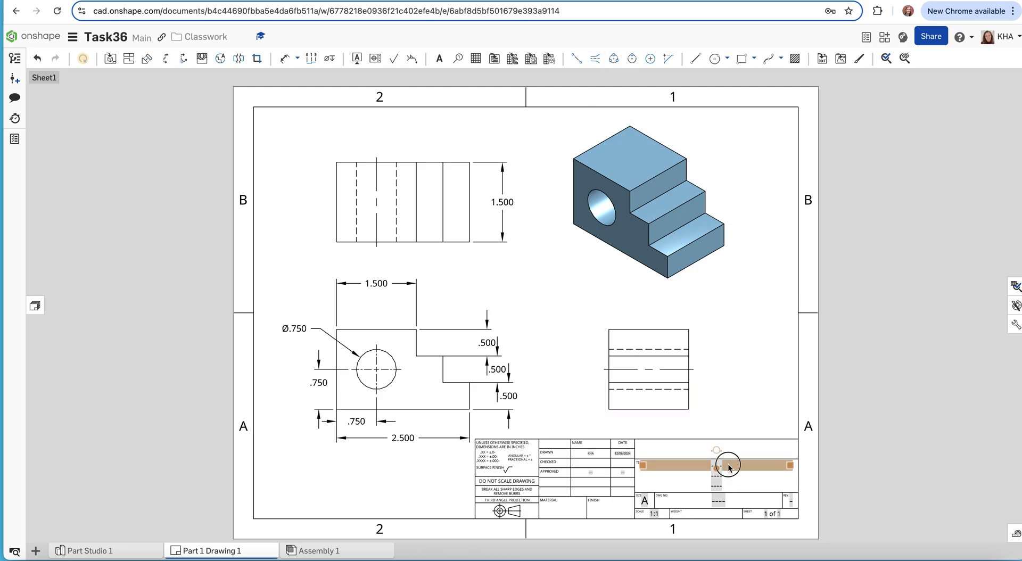
double_click(729, 466)
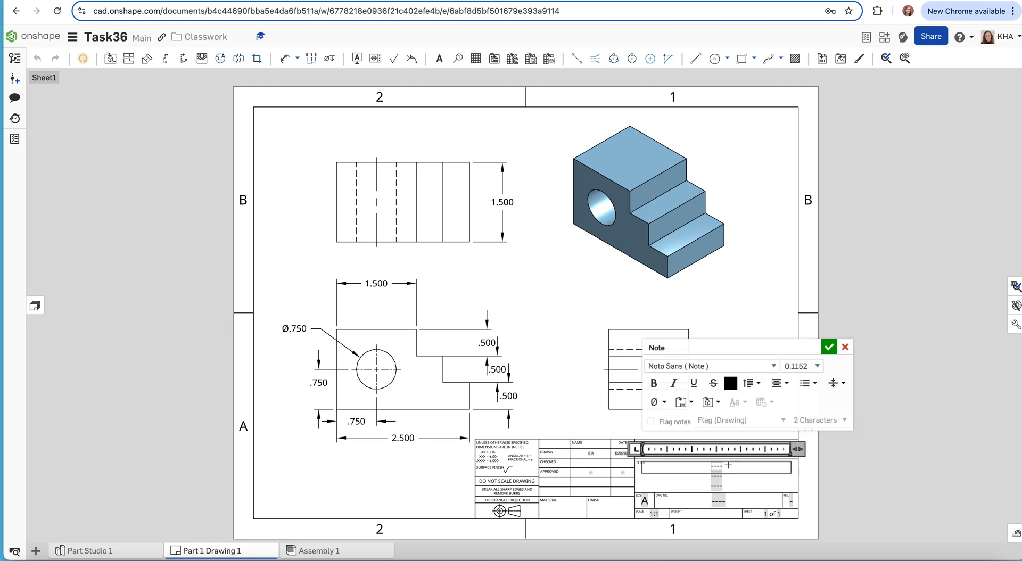
text(Task)
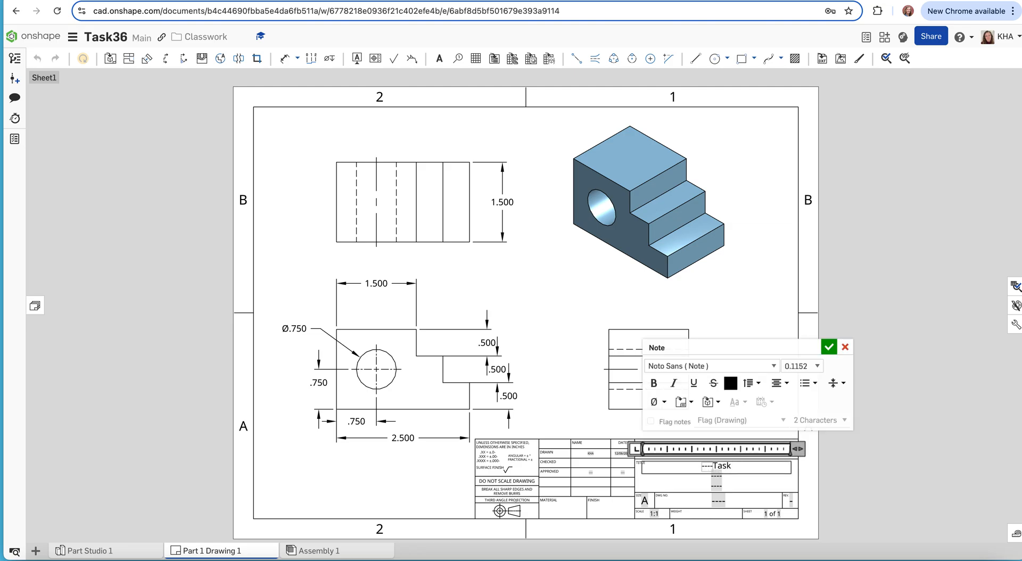
text( 36)
key(BackSpace)
Replace the placeholder dashes in the title block's second title line with the drafter's full name.
click(730, 480)
double_click(729, 474)
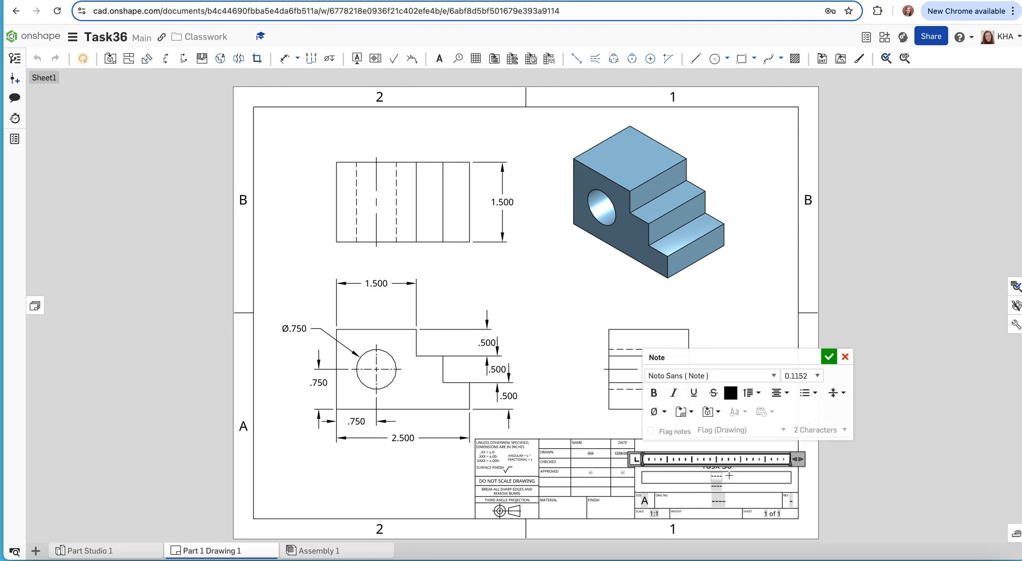
text(Kath)
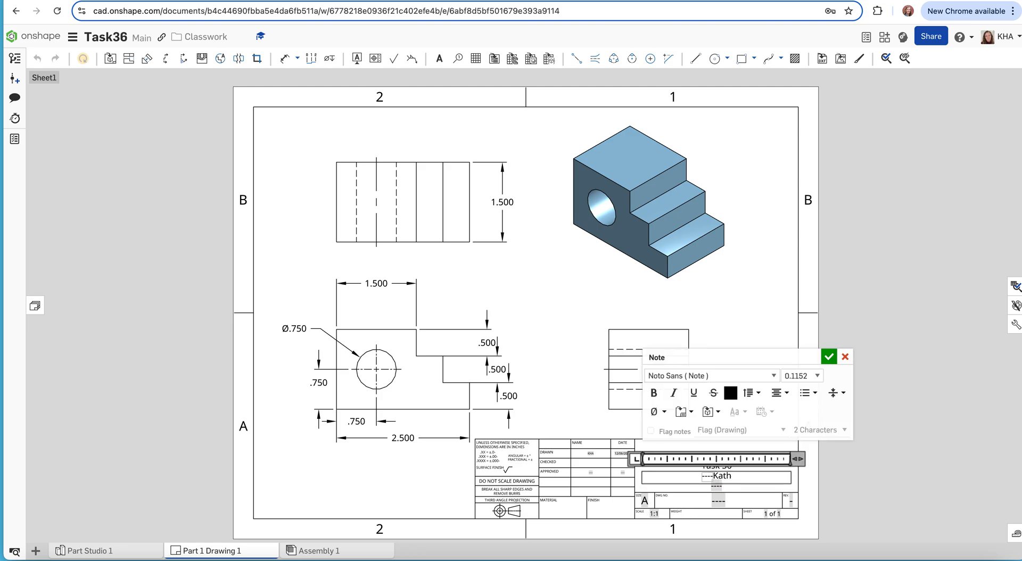
text(erine Hallissy Ayala)
click(676, 475)
key(BackSpace)
key(BackSpace)
key(BackSpace)
key(BackSpace)
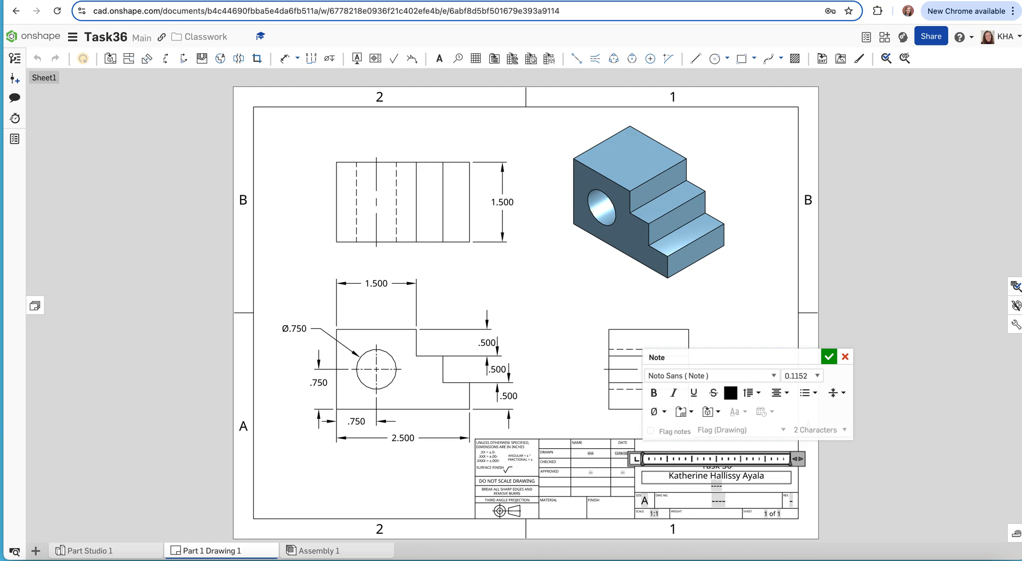
Replace the placeholder dashes in the title block's third title line with "December 6, 2024" and accept the note.
click(711, 487)
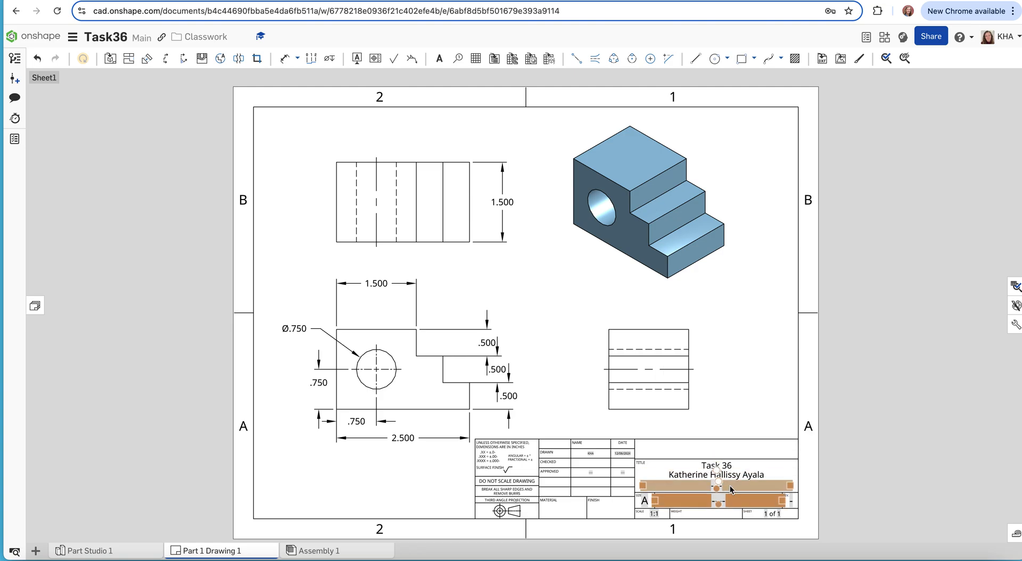
double_click(730, 485)
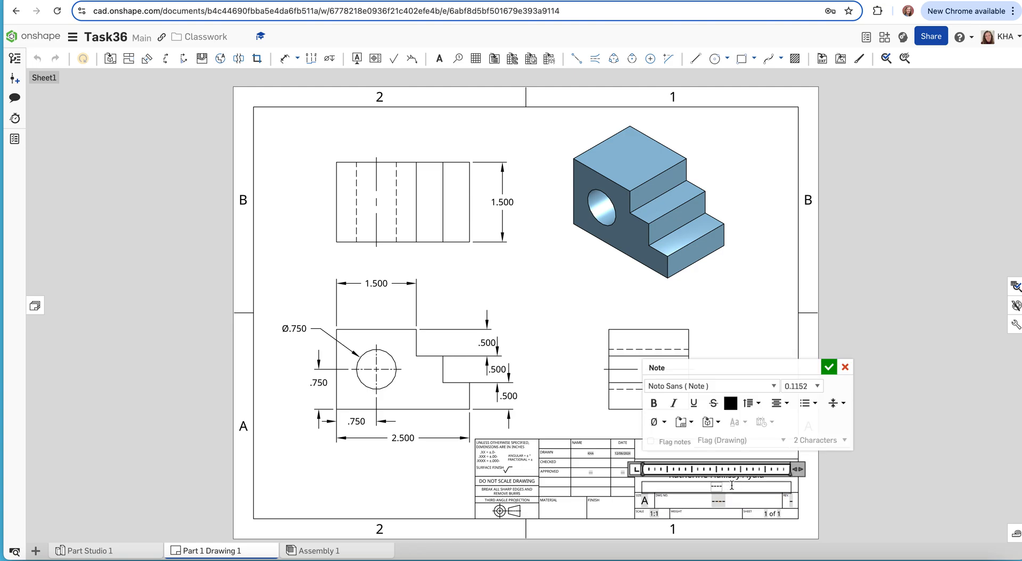
text(December 6)
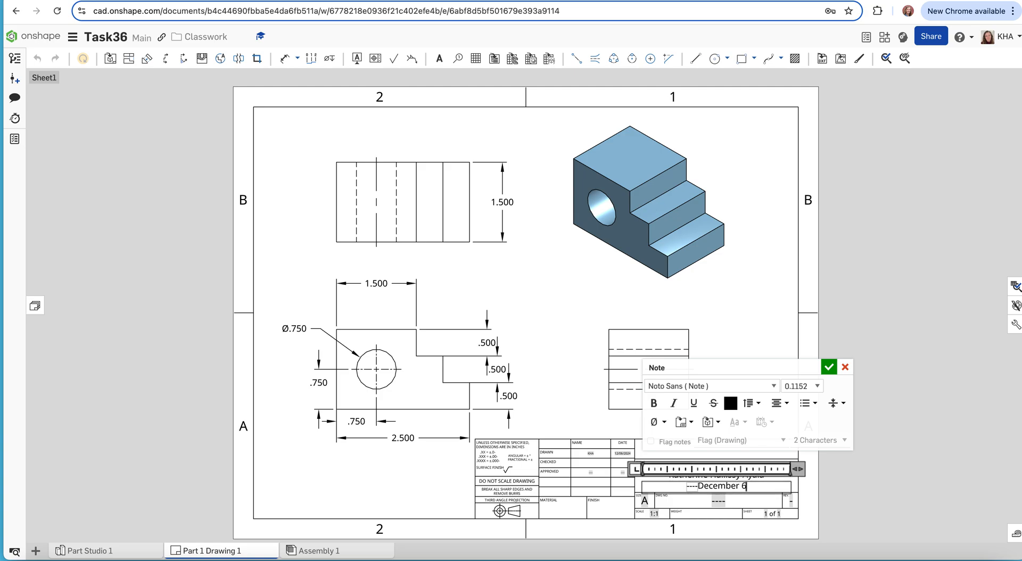
text(, 2024)
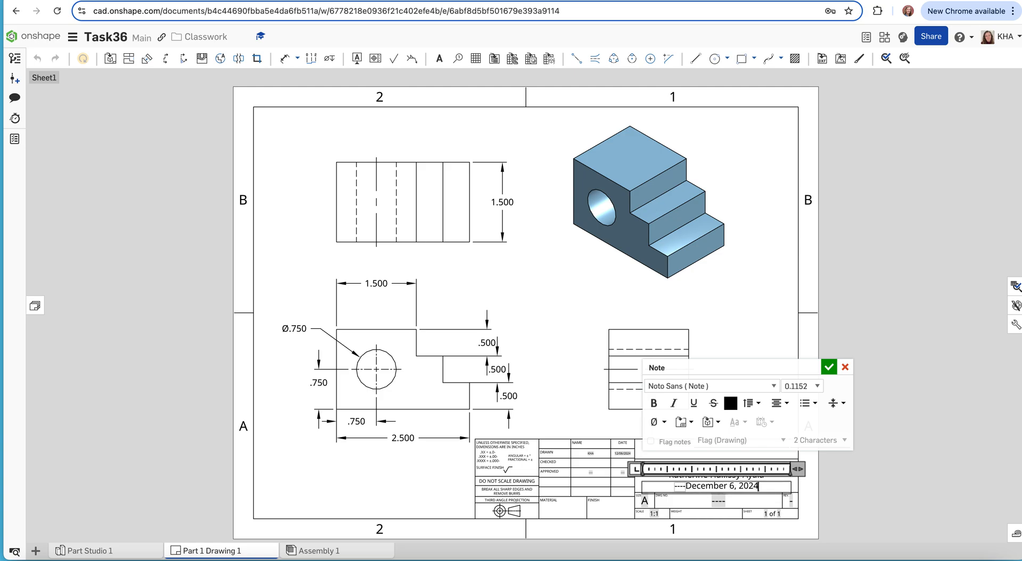
click(687, 488)
key(BackSpace)
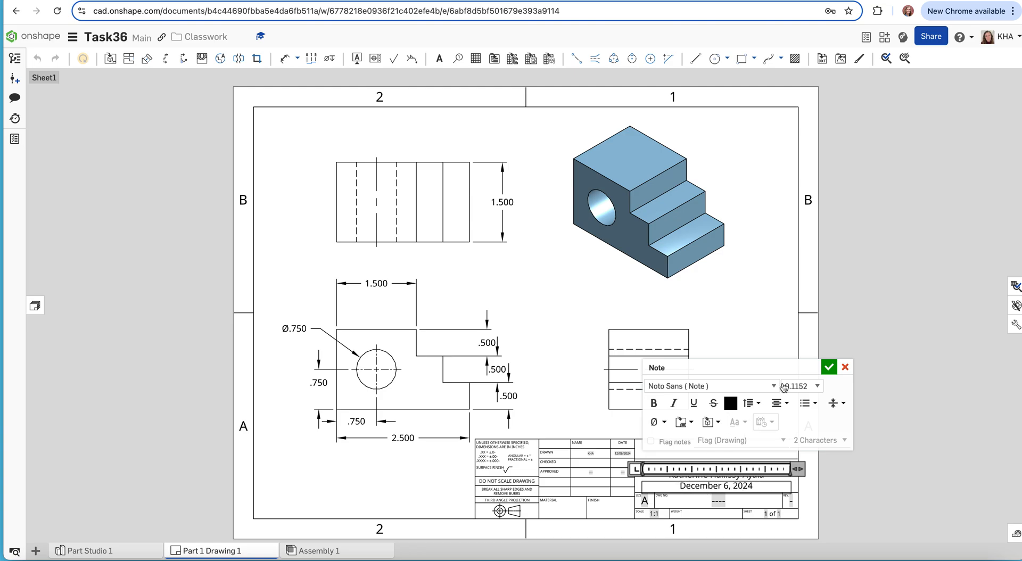
click(828, 366)
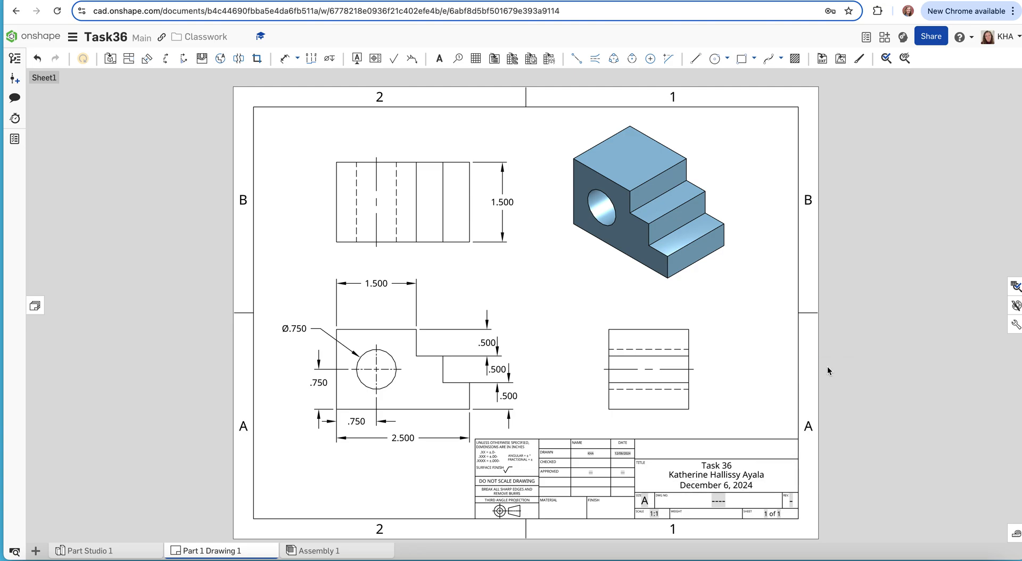